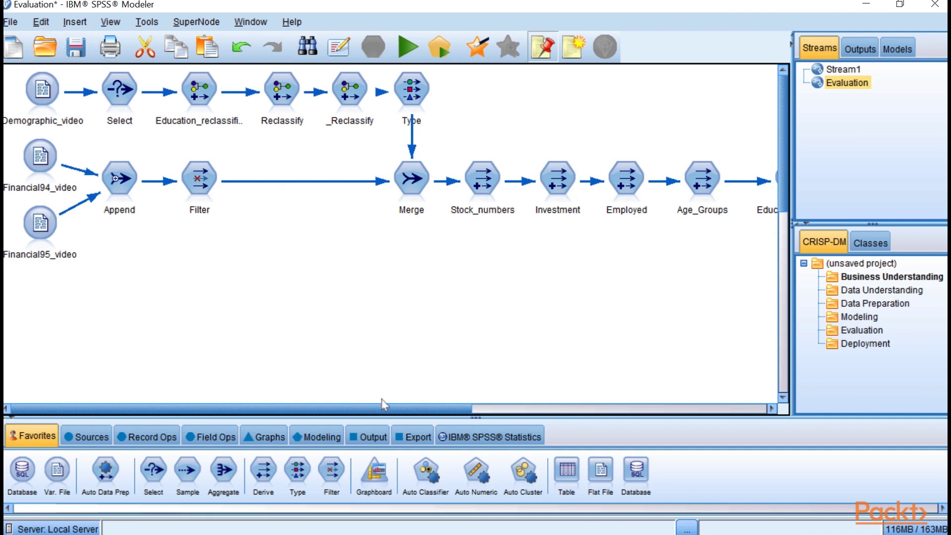
# Step: Attach an Evaluation graph node to the C&RT Income_category model nugget at the end of the stream
pyautogui.moveTo(407, 410); pyautogui.dragTo(698, 406)
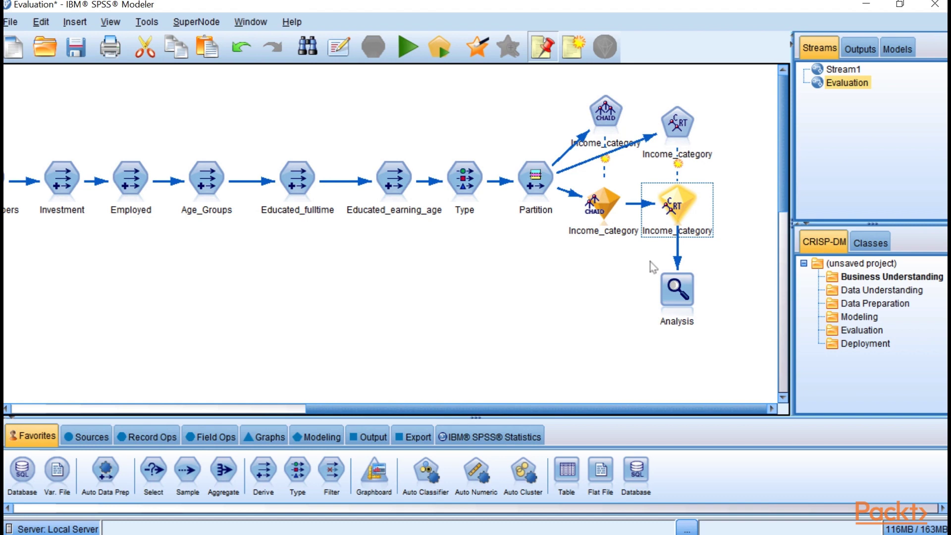
pyautogui.click(273, 438)
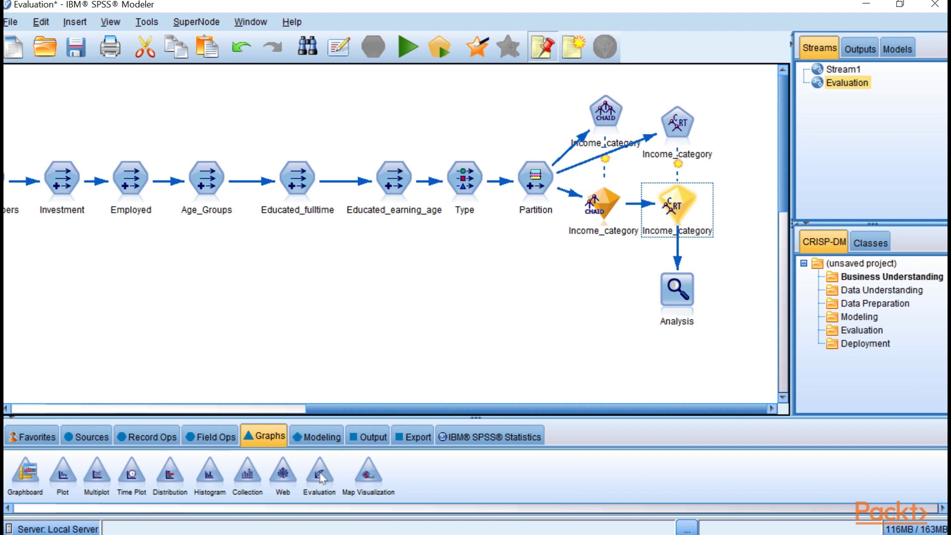
pyautogui.doubleClick(319, 475)
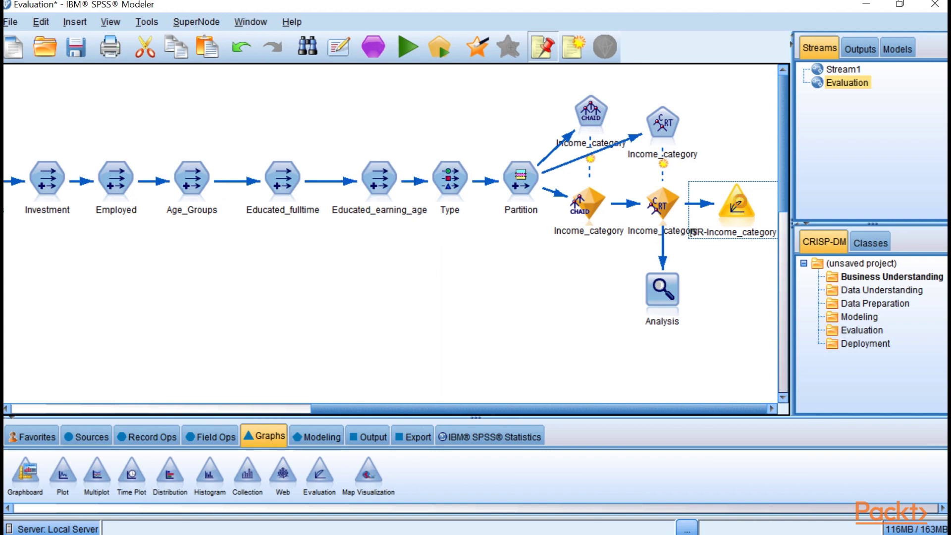
# Step: Include the best line in the Evaluation node's Gains chart, keep percentiles separated by partition, and run the node
pyautogui.doubleClick(738, 206)
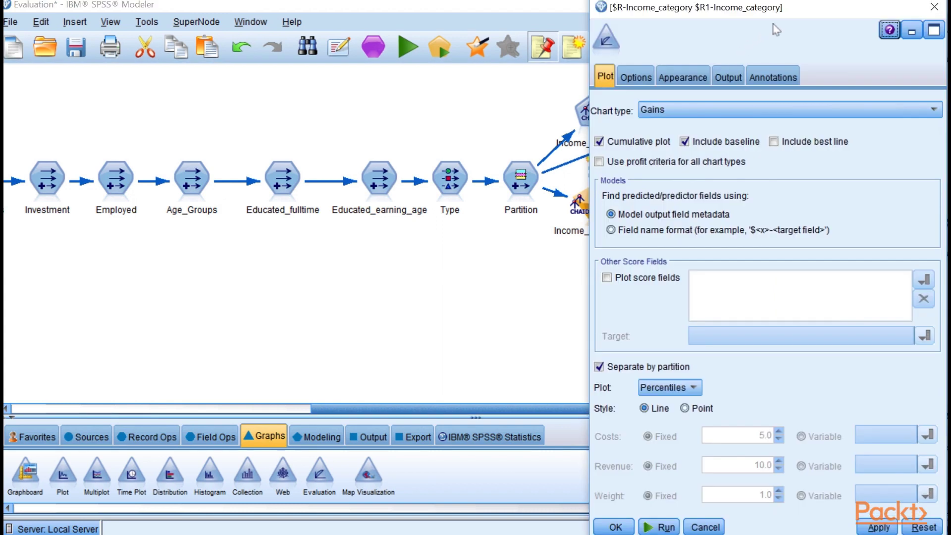
pyautogui.click(933, 110)
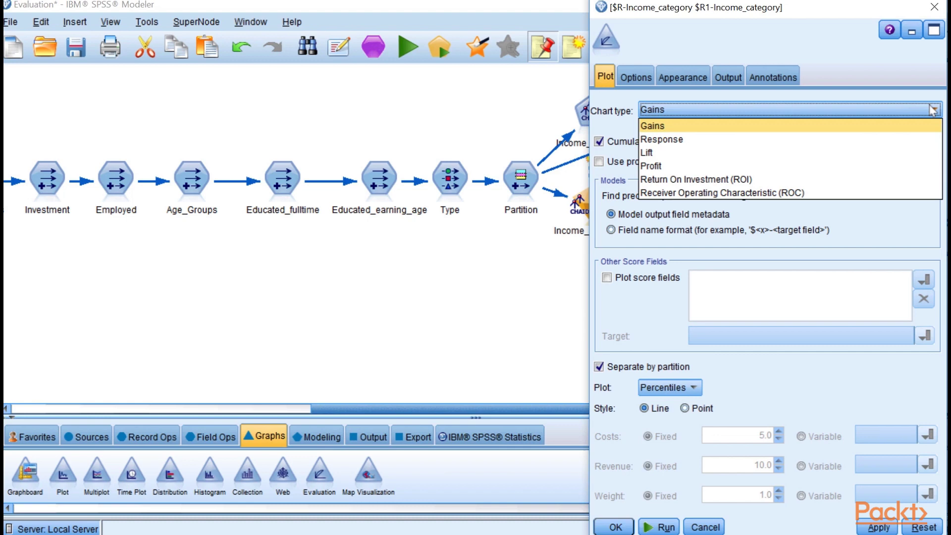
pyautogui.click(880, 73)
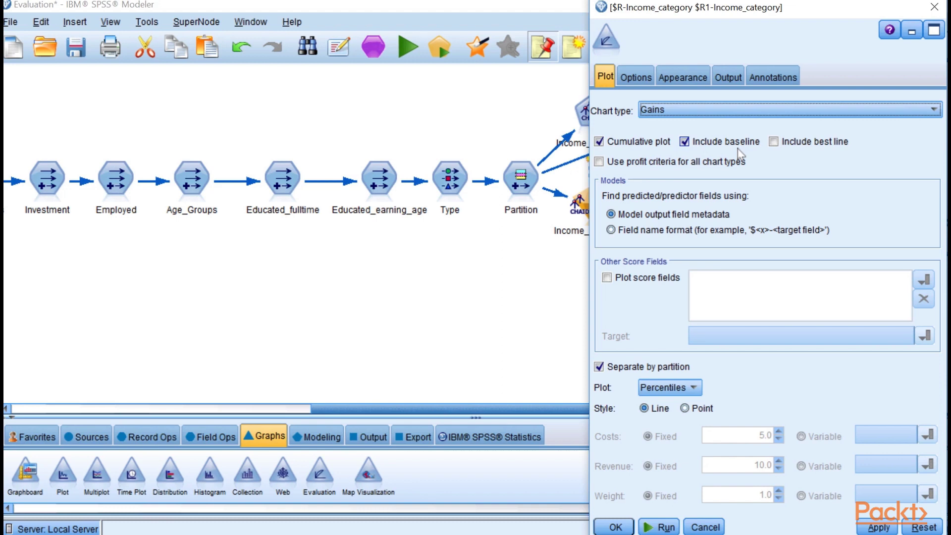
pyautogui.click(774, 143)
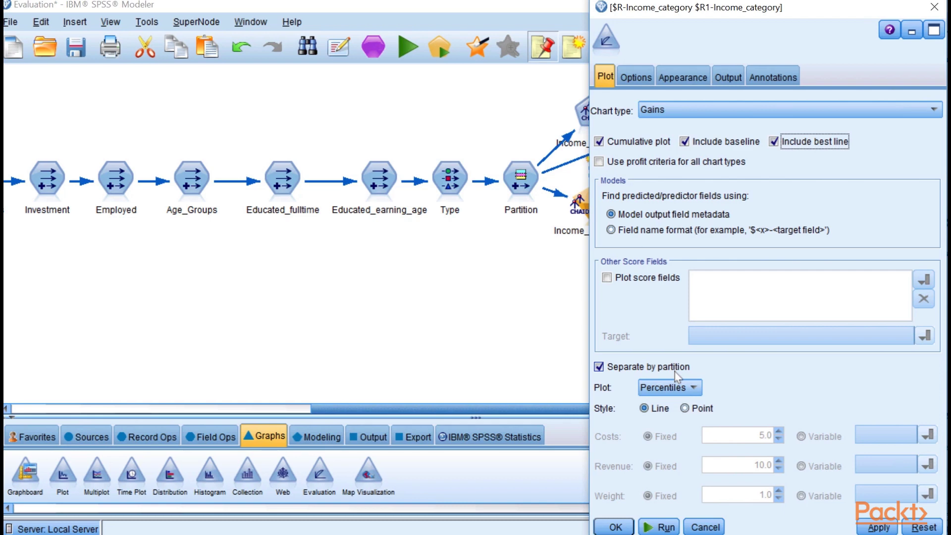
pyautogui.click(695, 389)
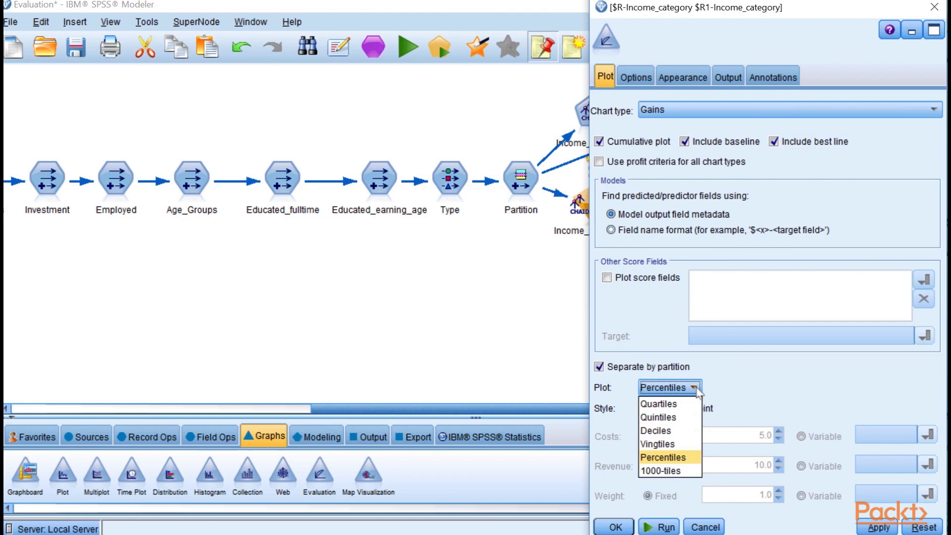
pyautogui.click(743, 383)
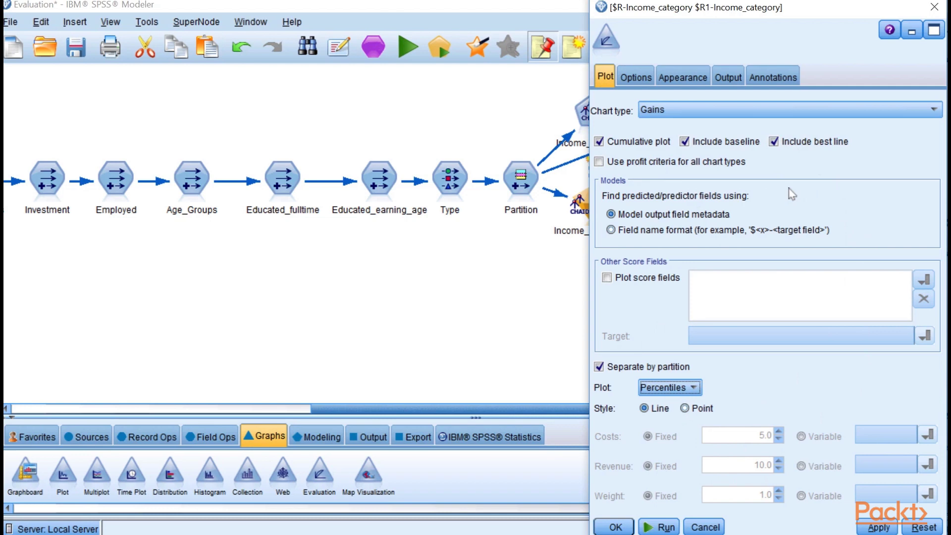
pyautogui.click(659, 527)
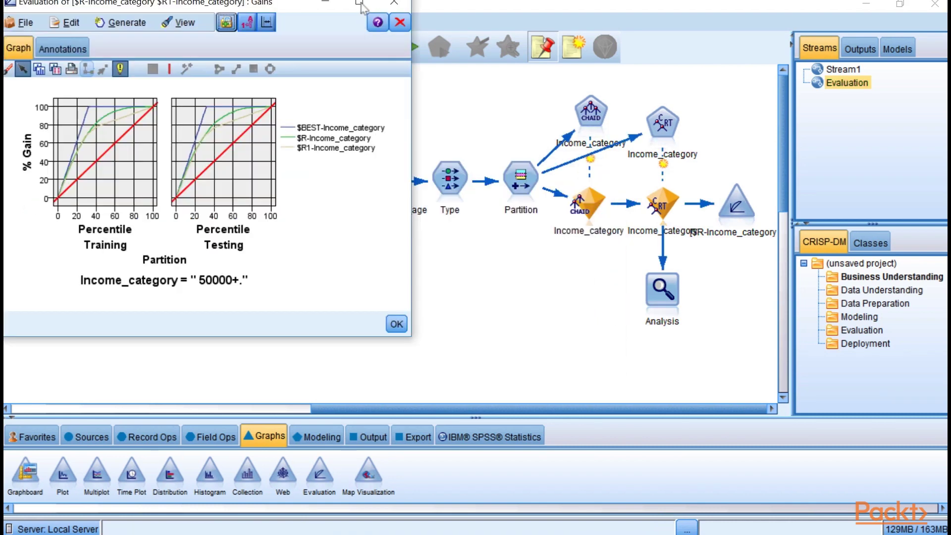
# Step: Enlarge the gains chart and read the point where the training partition's best line levels off
pyautogui.doubleClick(362, 3)
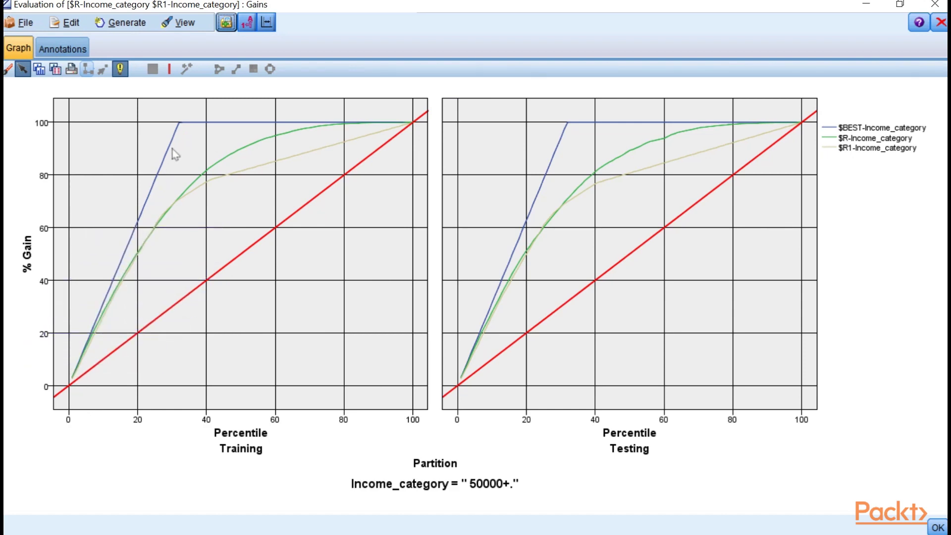
pyautogui.moveTo(179, 128)
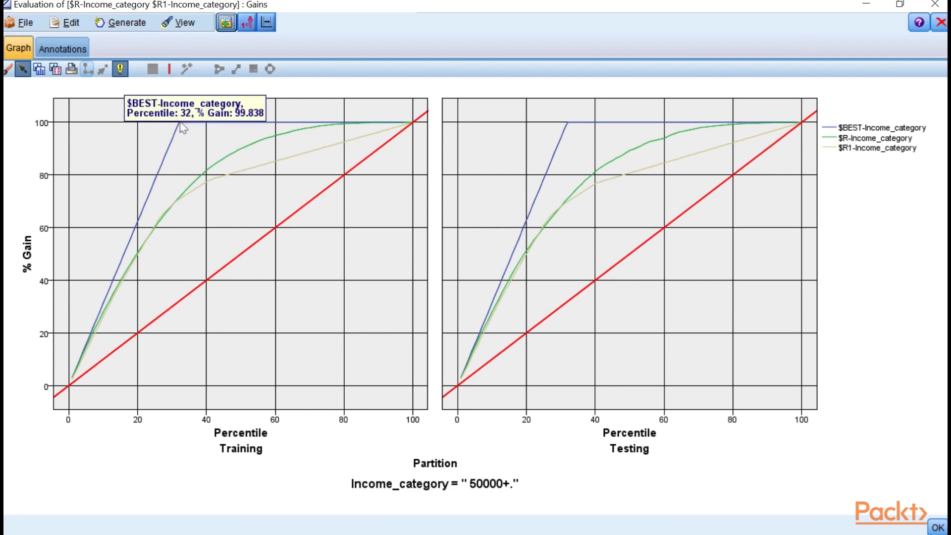
pyautogui.click(867, 6)
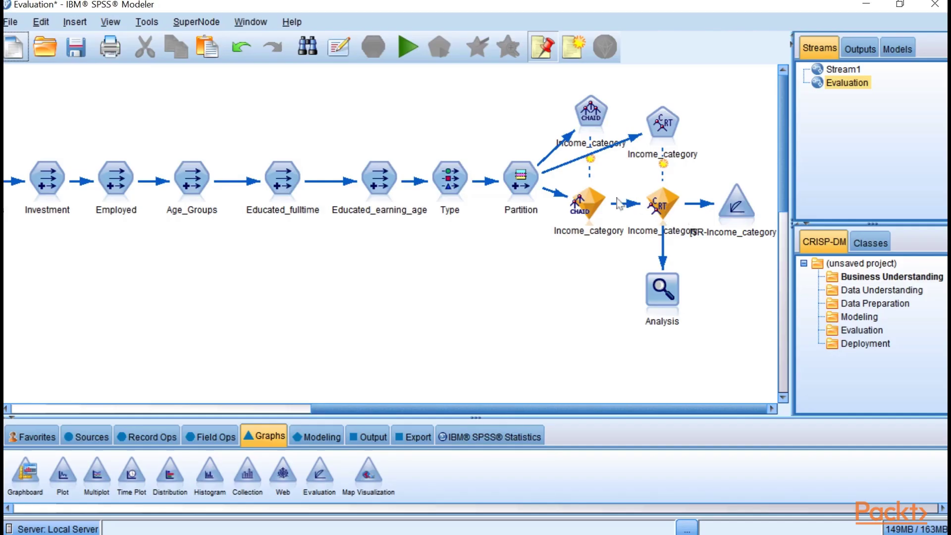
# Step: Examine the income category percentages in the root node of the CHAID model's tree
pyautogui.click(599, 203)
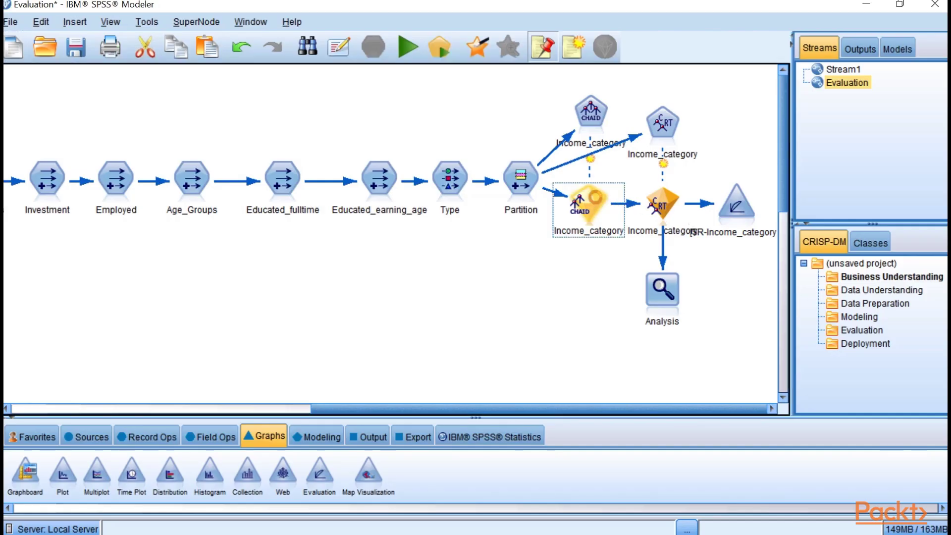
pyautogui.doubleClick(597, 202)
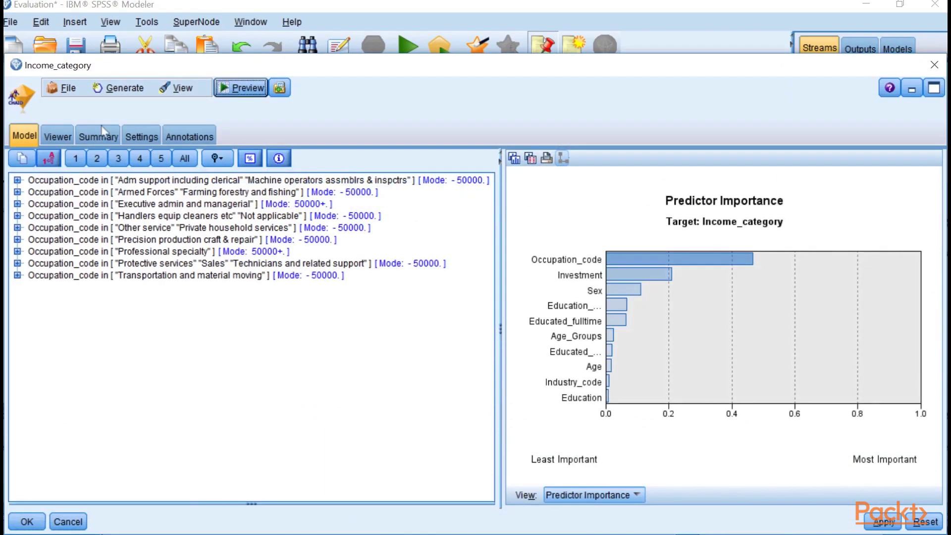
pyautogui.click(66, 137)
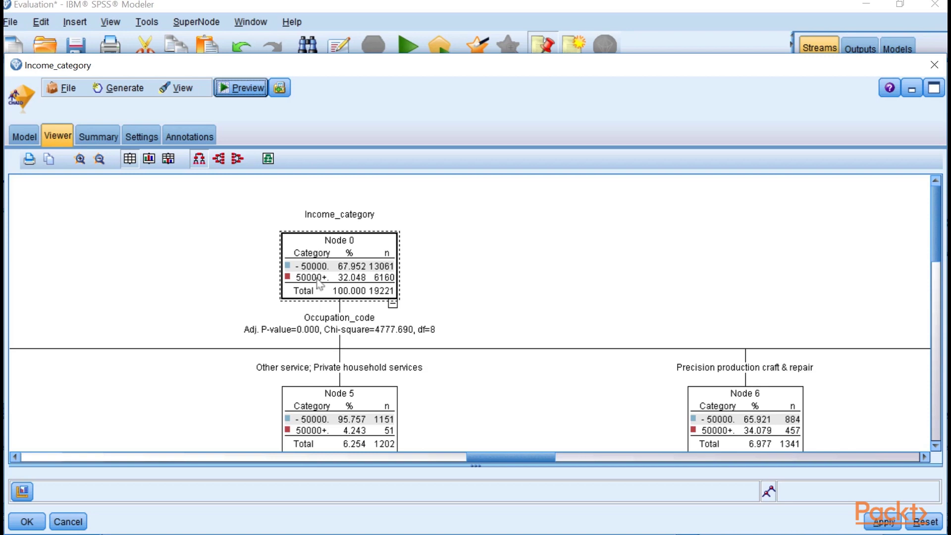
pyautogui.click(934, 66)
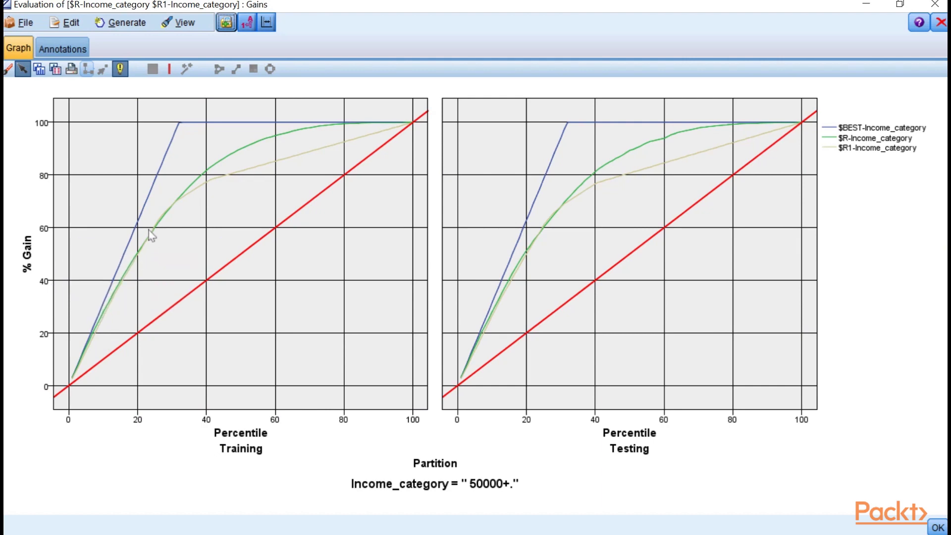
# Step: Read the gain percentages along the two models' curves in the training partition chart, and close the chart
pyautogui.moveTo(178, 198)
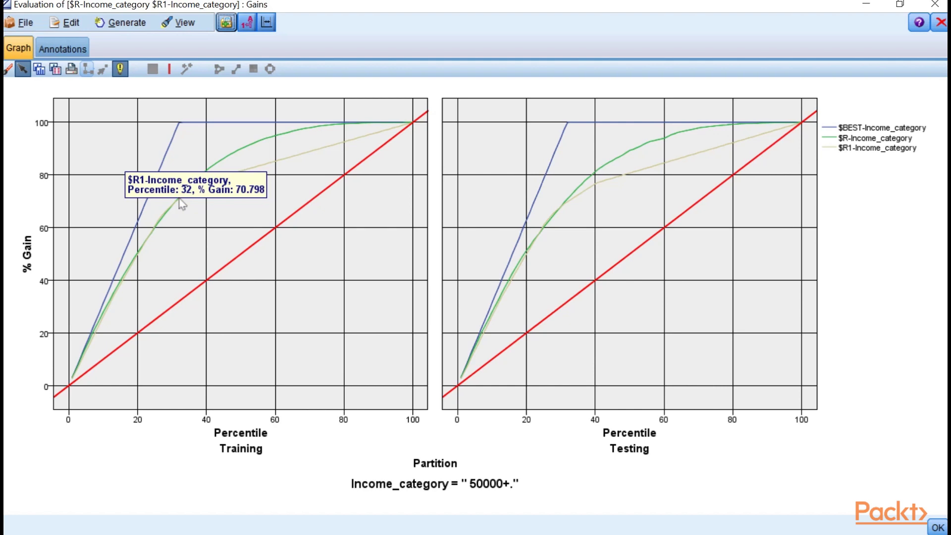
pyautogui.moveTo(338, 147)
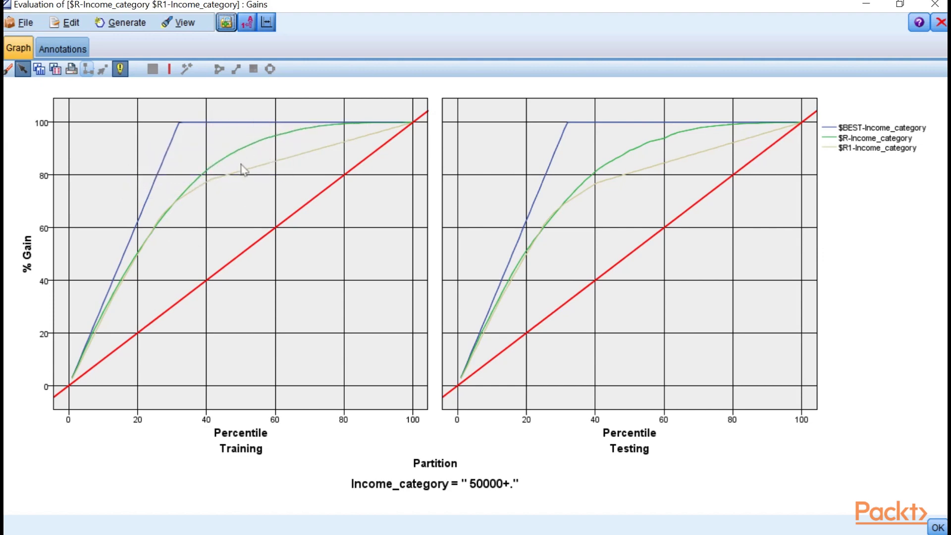
pyautogui.moveTo(267, 143)
pyautogui.click(935, 4)
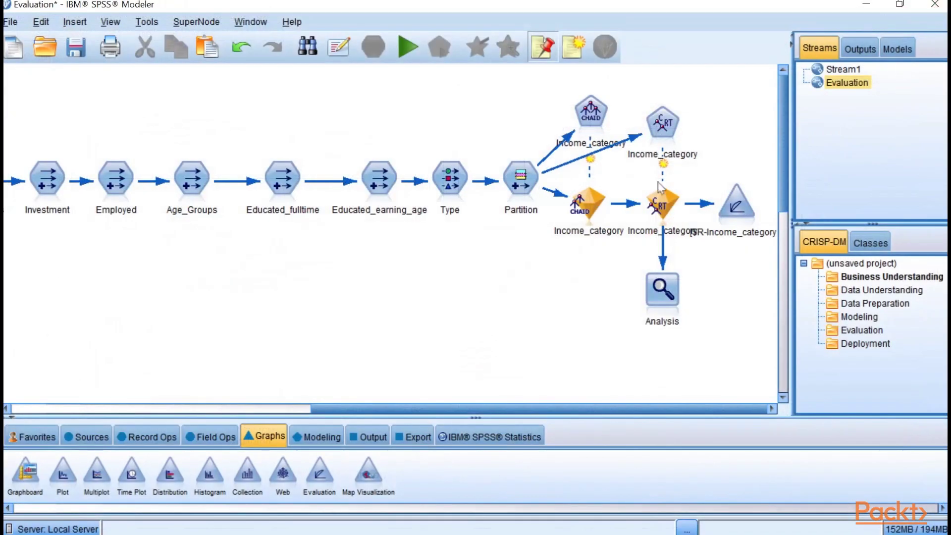
# Step: Enable a user defined hit in the Evaluation node's options
pyautogui.doubleClick(738, 209)
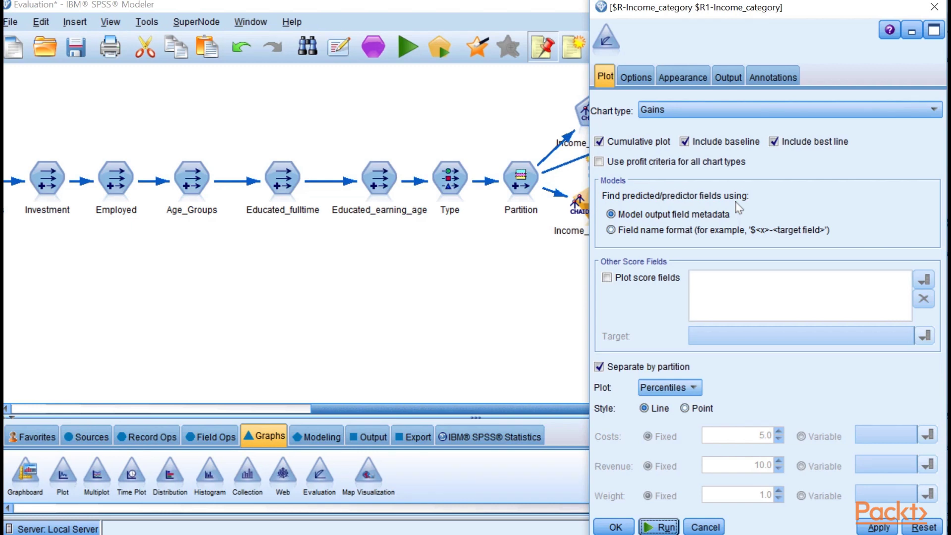
pyautogui.click(636, 80)
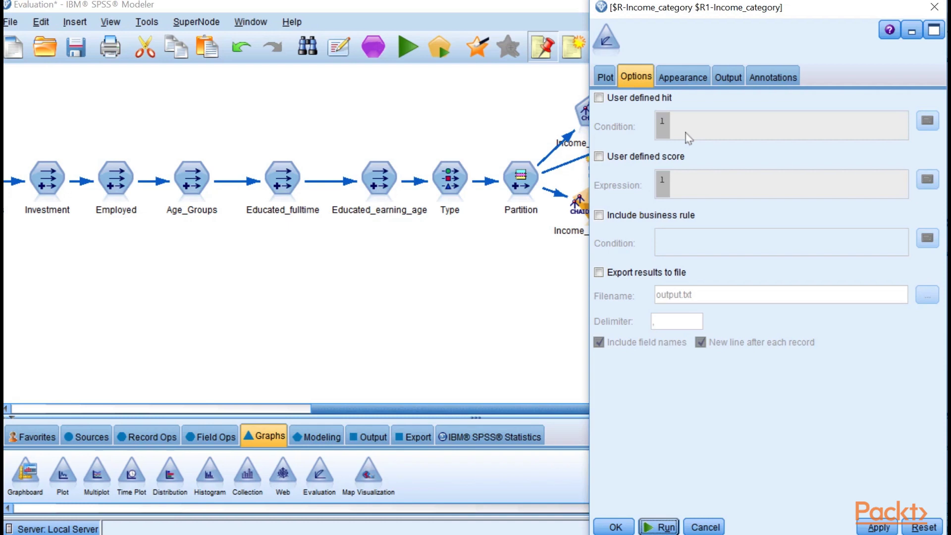
pyautogui.click(598, 98)
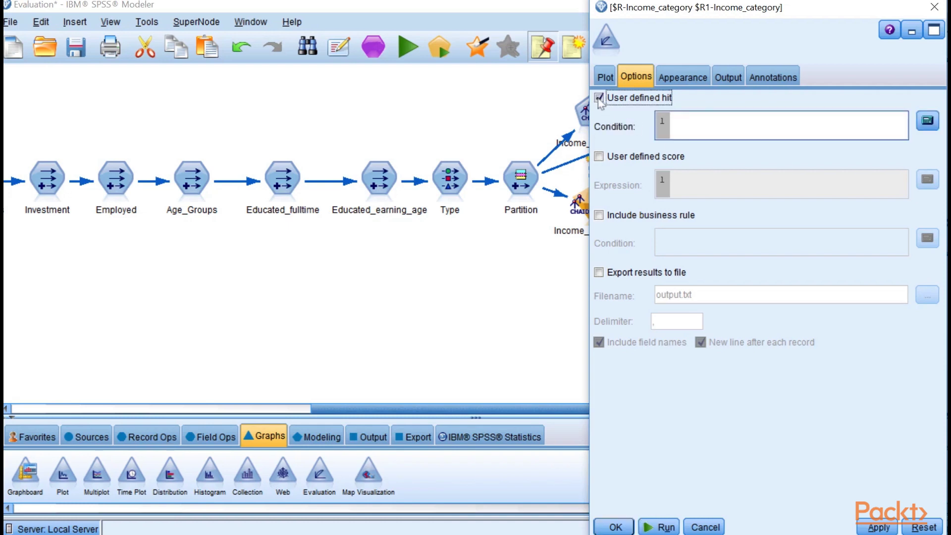
pyautogui.click(927, 121)
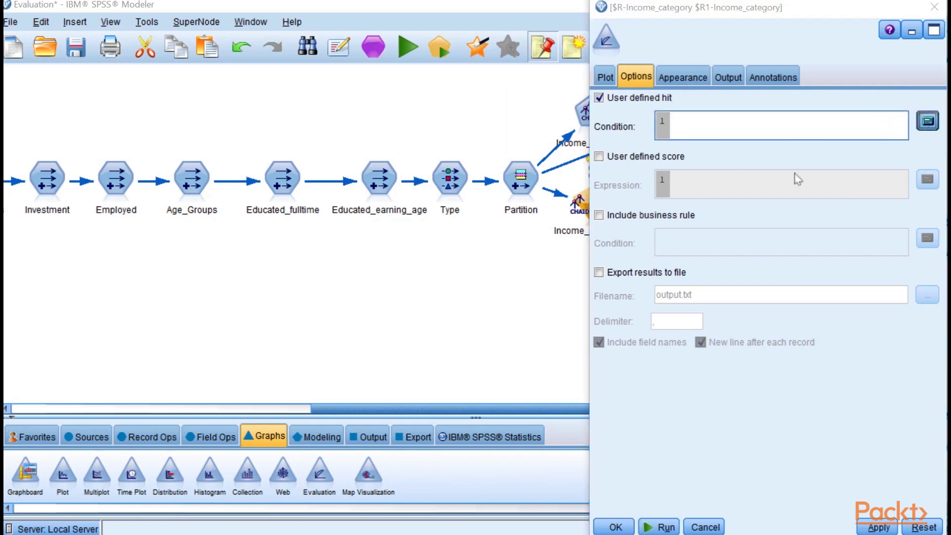
pyautogui.click(700, 81)
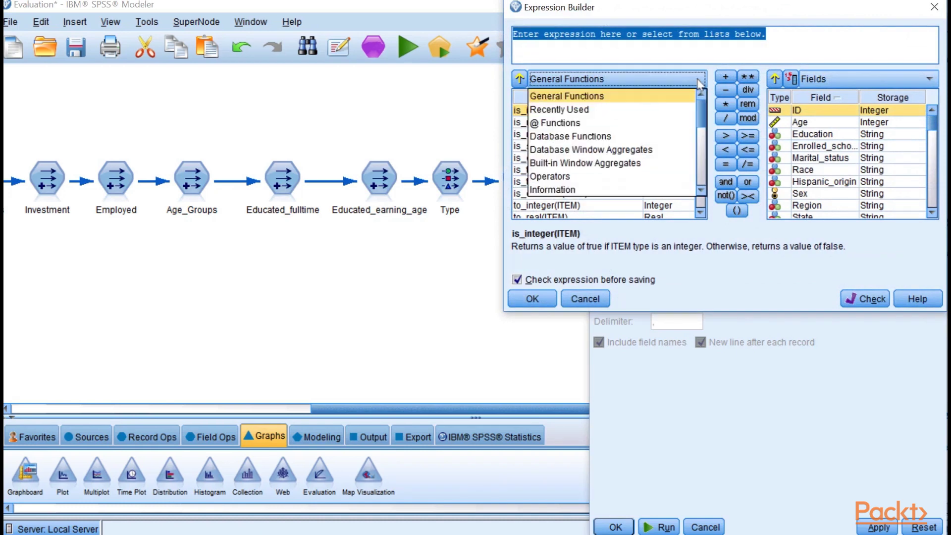
pyautogui.moveTo(702, 108); pyautogui.dragTo(706, 175)
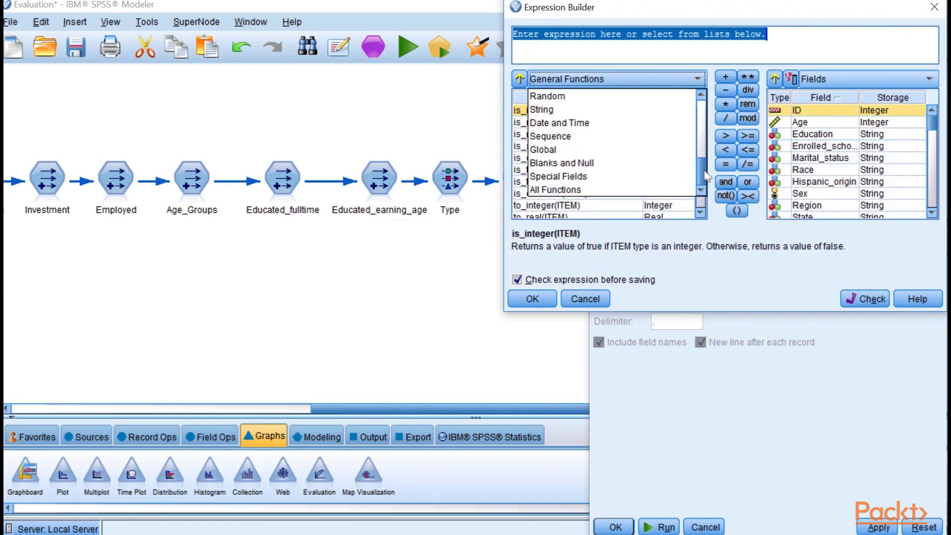
pyautogui.click(582, 190)
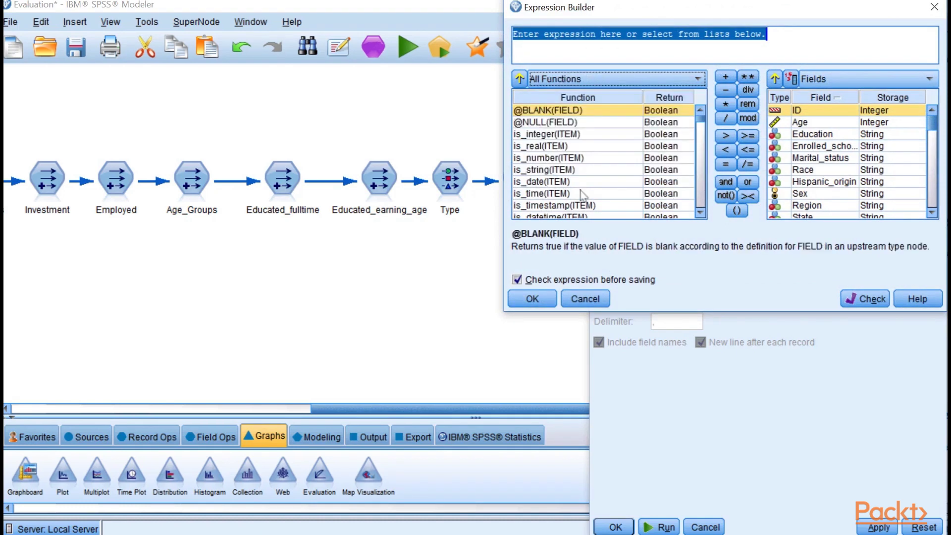
pyautogui.moveTo(701, 214); pyautogui.dragTo(701, 214)
pyautogui.click(566, 124)
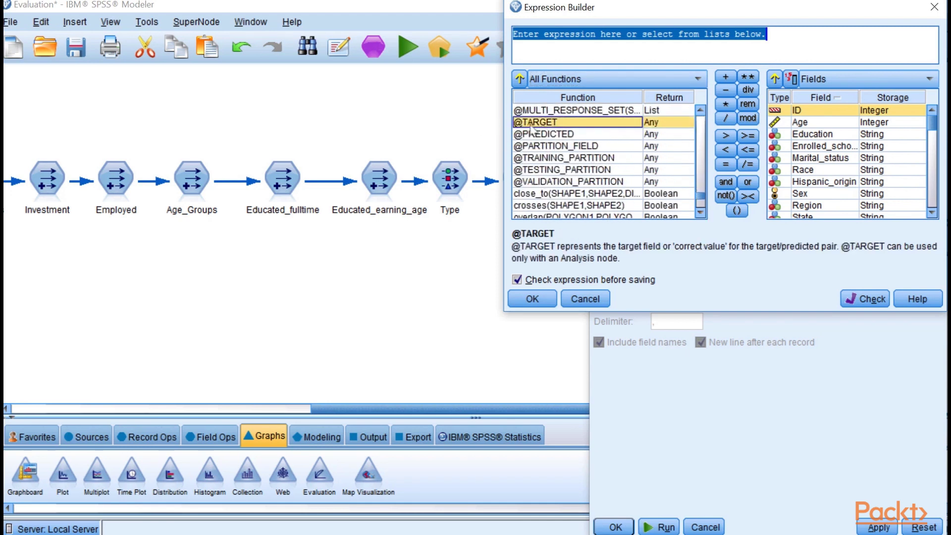
pyautogui.doubleClick(556, 123)
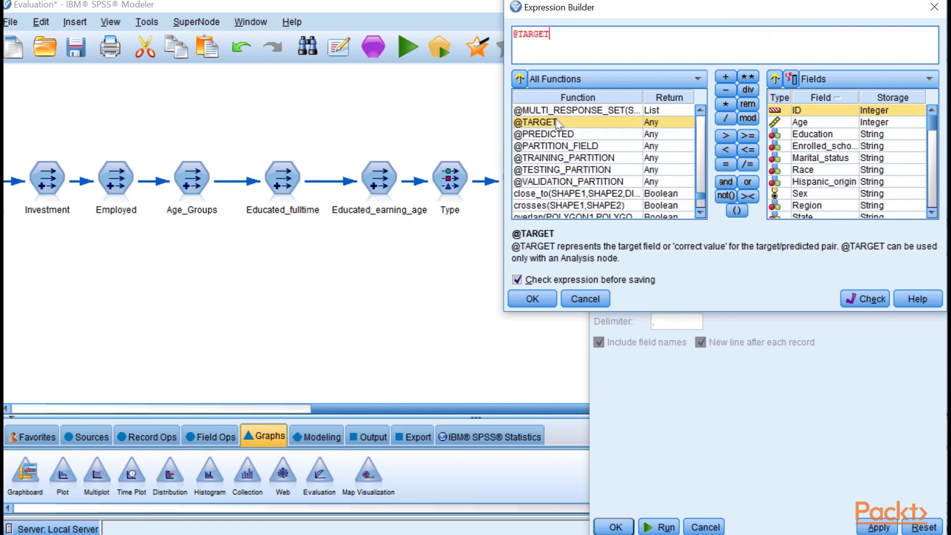
pyautogui.click(727, 165)
# Step: Complete the hit condition with the " - 50000." value of the $R-Income_category field and accept the expression
pyautogui.scroll(-10, 928, 128)
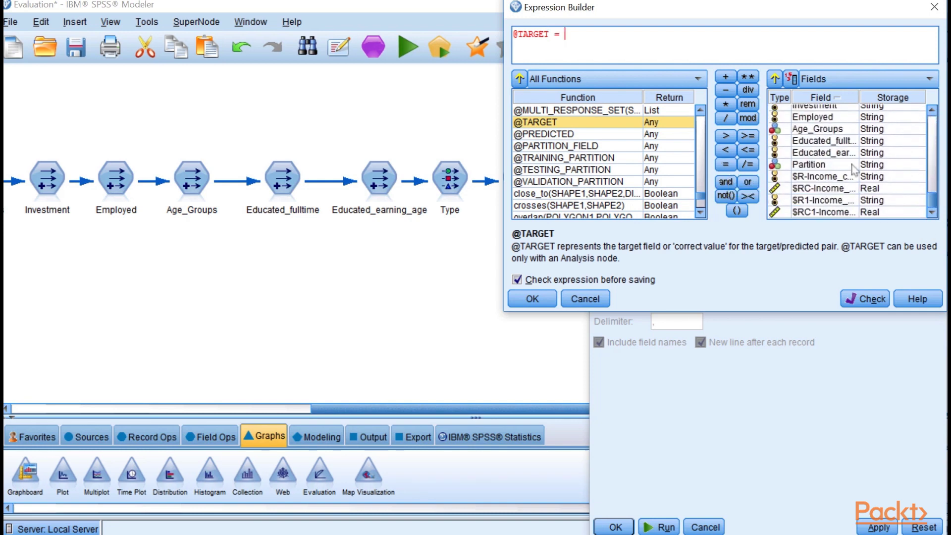
pyautogui.click(932, 109)
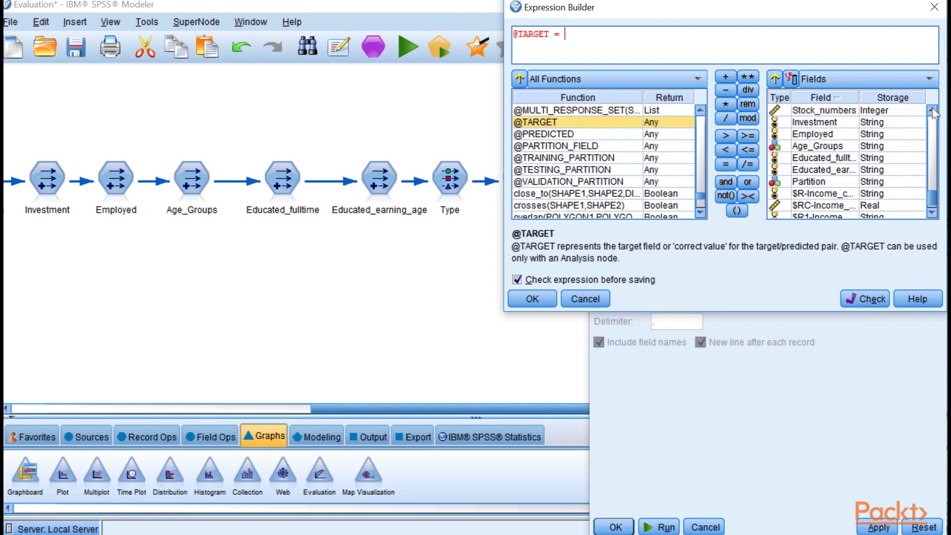
pyautogui.click(932, 212)
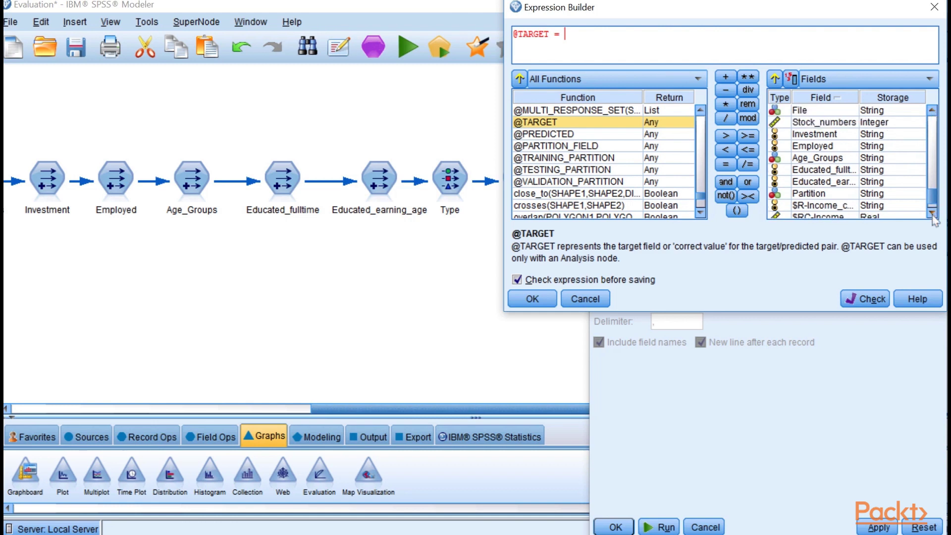
pyautogui.click(932, 213)
pyautogui.click(931, 212)
pyautogui.click(839, 182)
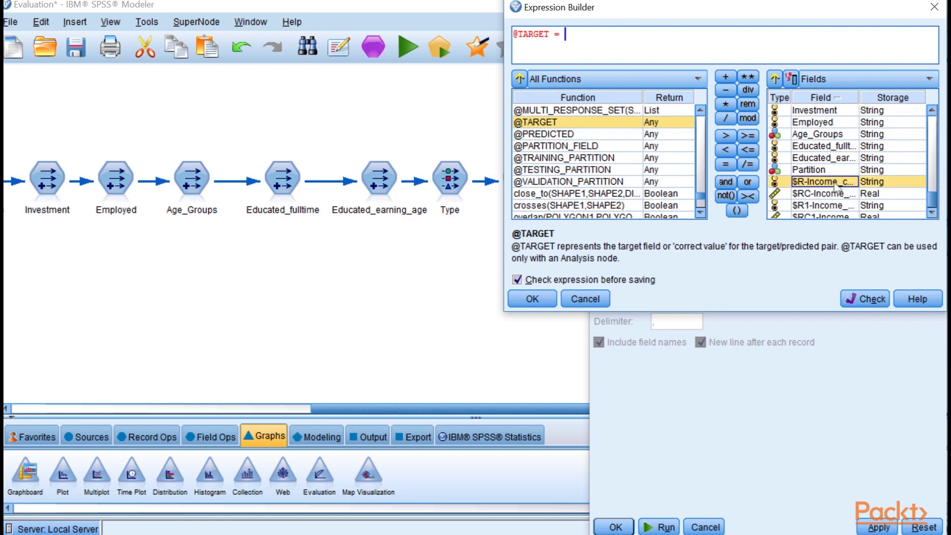
pyautogui.click(791, 79)
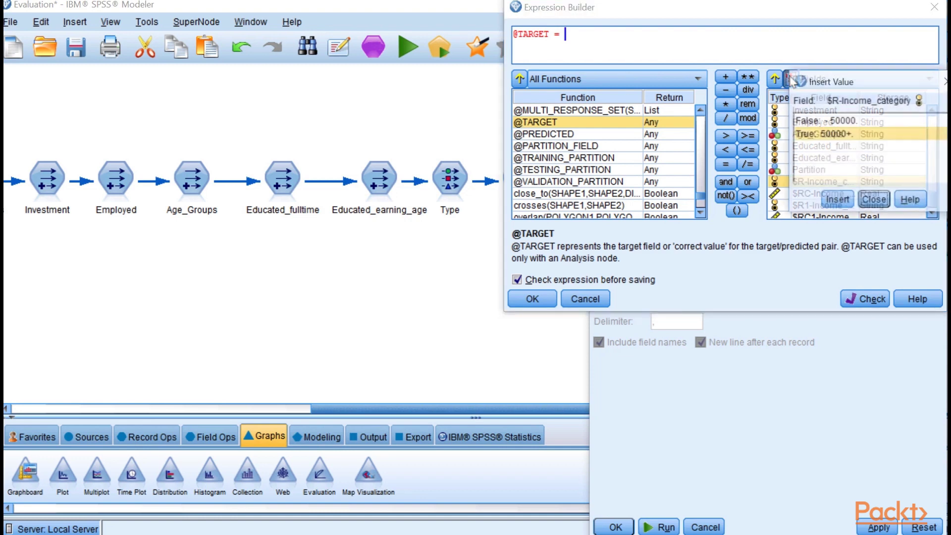
pyautogui.click(833, 133)
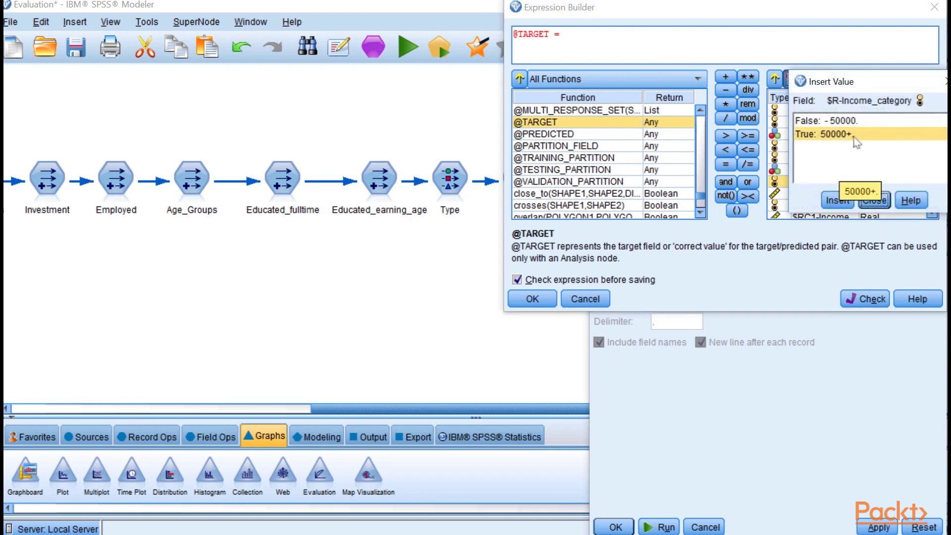
pyautogui.click(850, 121)
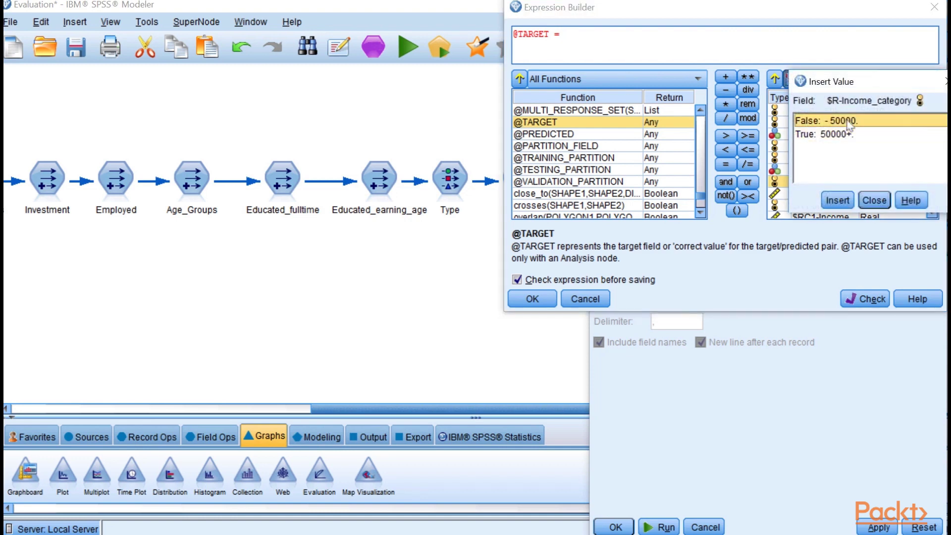
pyautogui.click(837, 200)
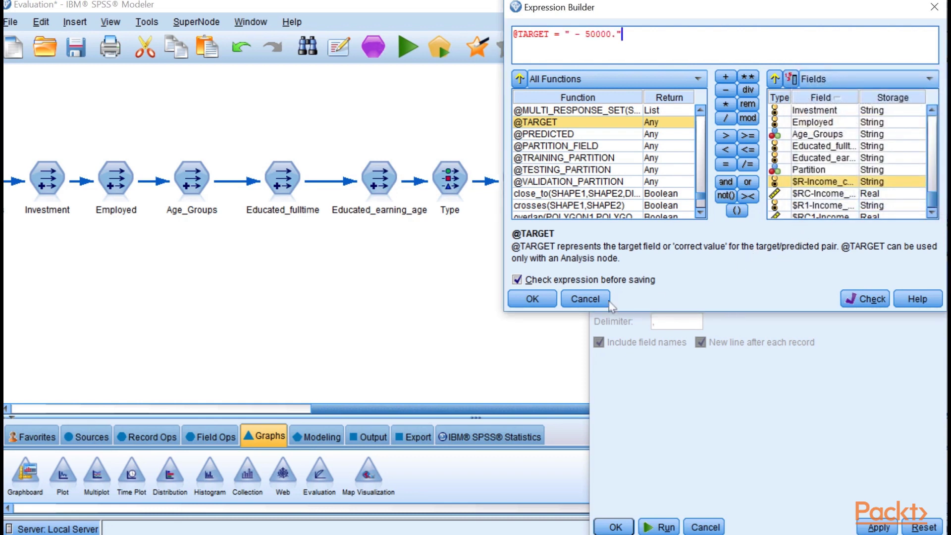
pyautogui.click(532, 299)
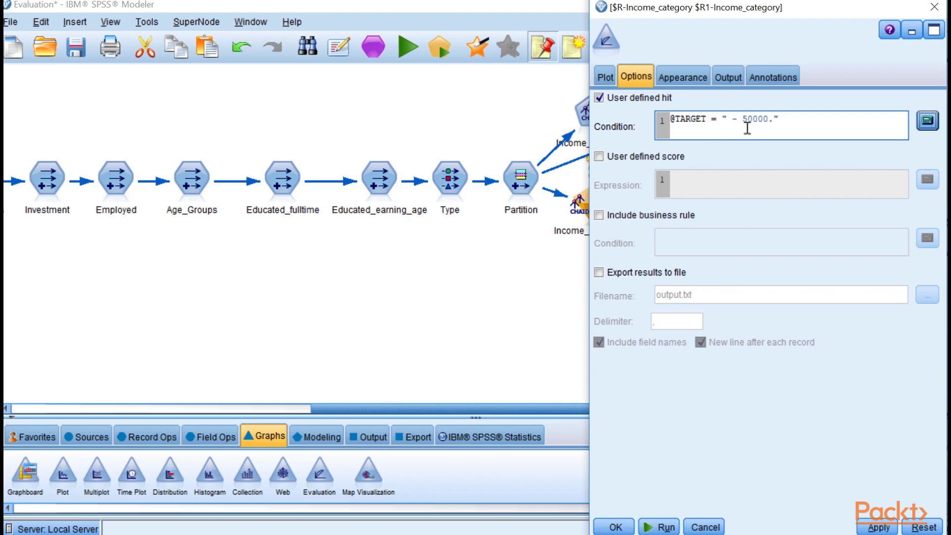
# Step: Run the Evaluation node, examine the training partition's gains curves in the enlarged chart, and close the chart
pyautogui.click(660, 527)
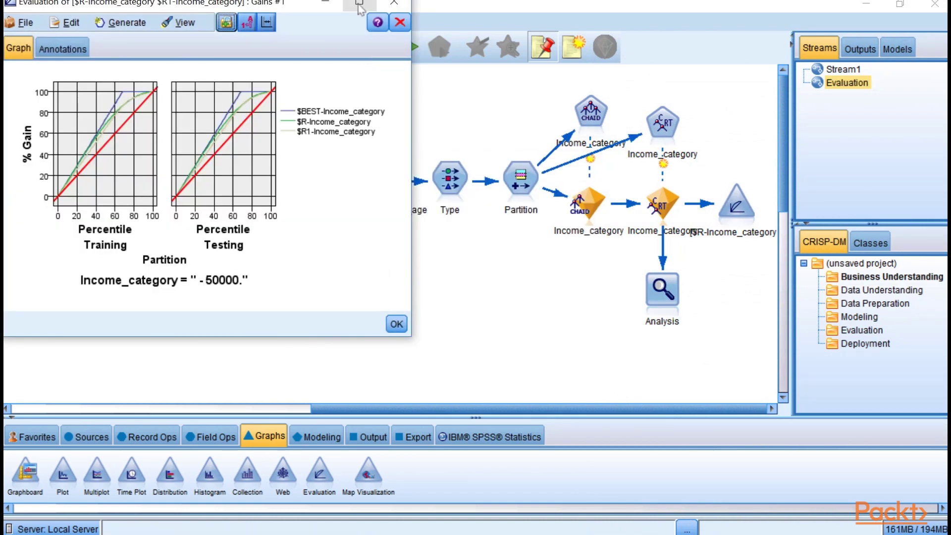
pyautogui.doubleClick(361, 7)
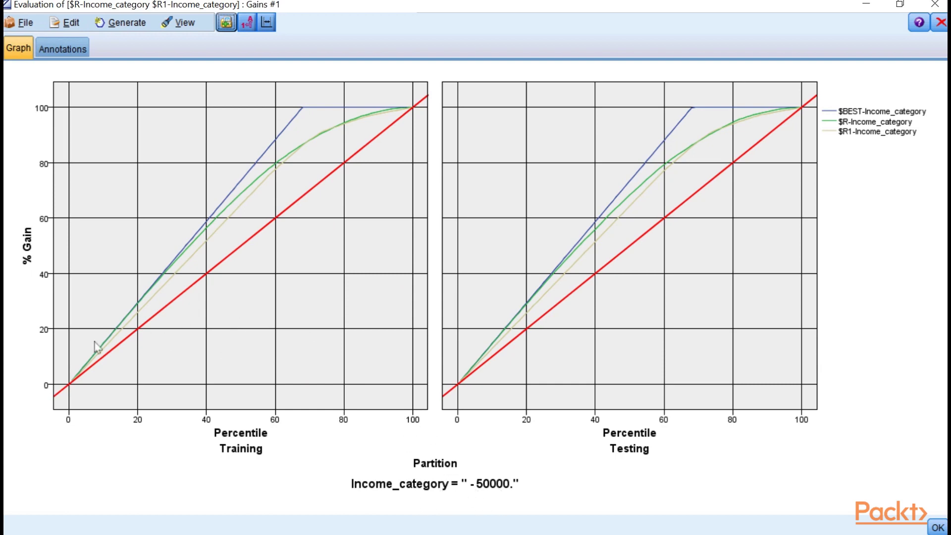
pyautogui.moveTo(301, 112)
pyautogui.moveTo(379, 119)
pyautogui.moveTo(190, 246)
pyautogui.click(935, 4)
# Step: Turn off the user defined hit in the Evaluation node and set the chart type to Lift
pyautogui.doubleClick(738, 210)
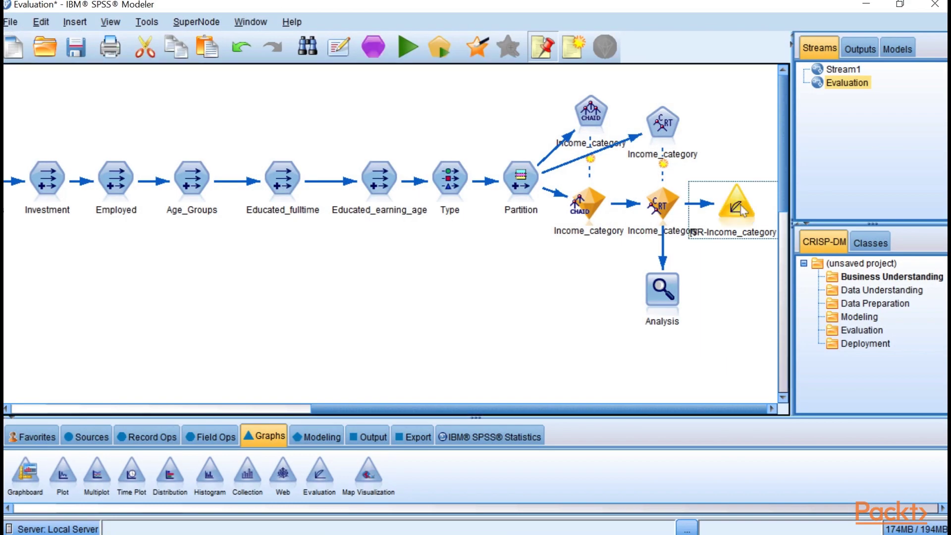
pyautogui.click(599, 98)
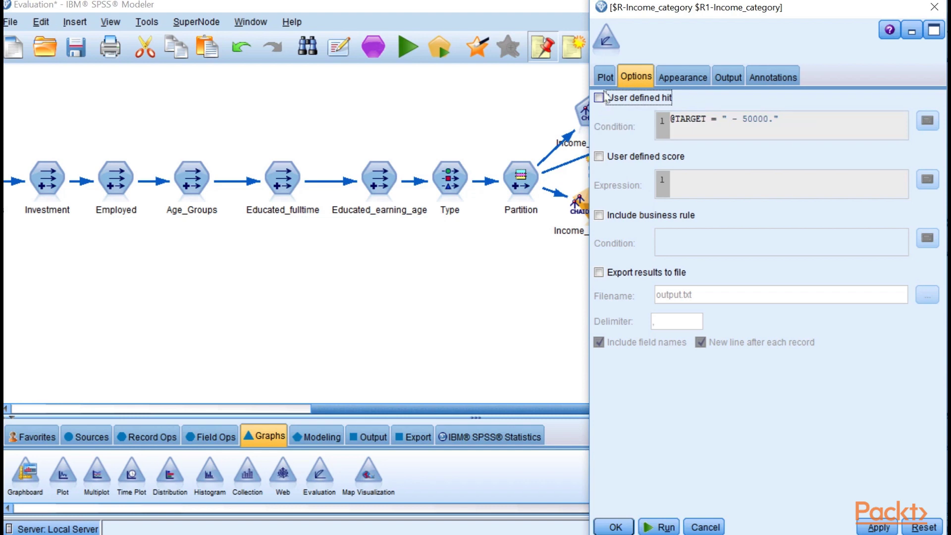
pyautogui.click(605, 77)
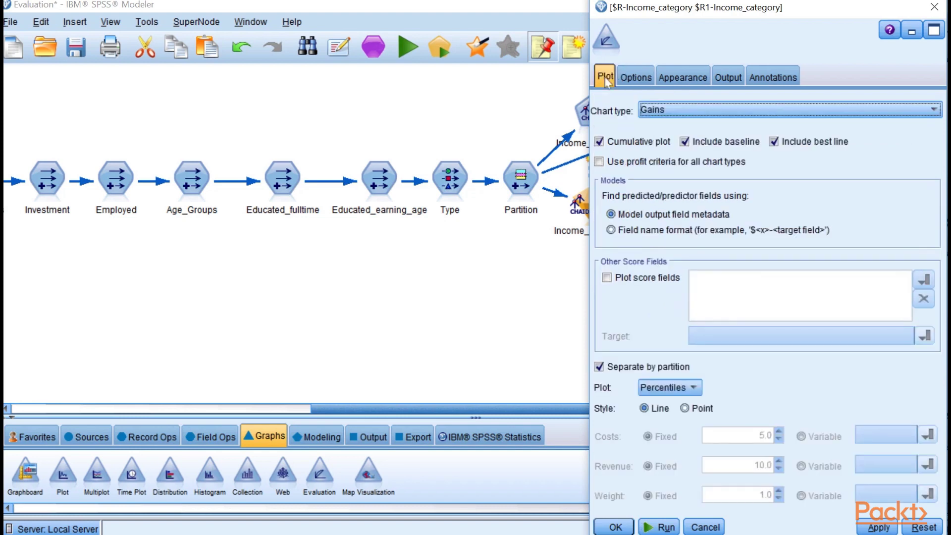
pyautogui.click(932, 110)
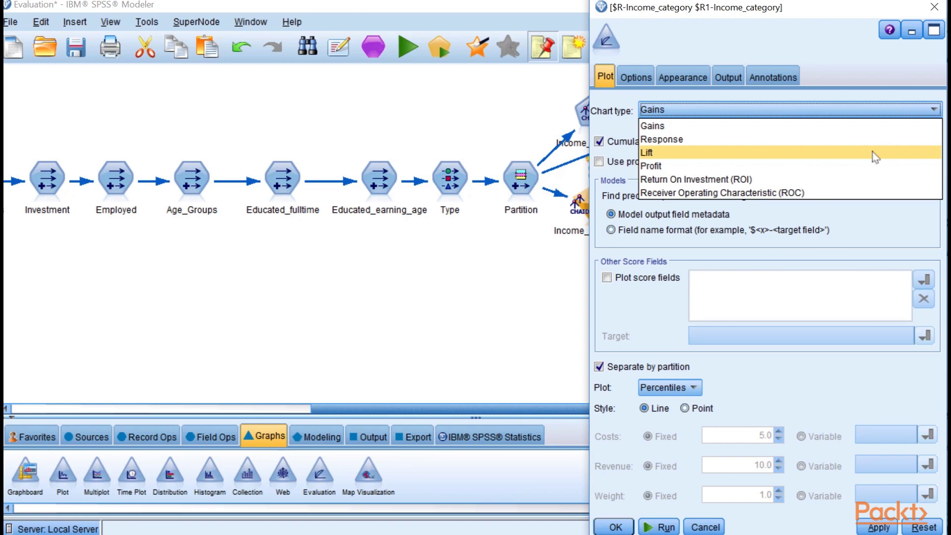
pyautogui.click(874, 157)
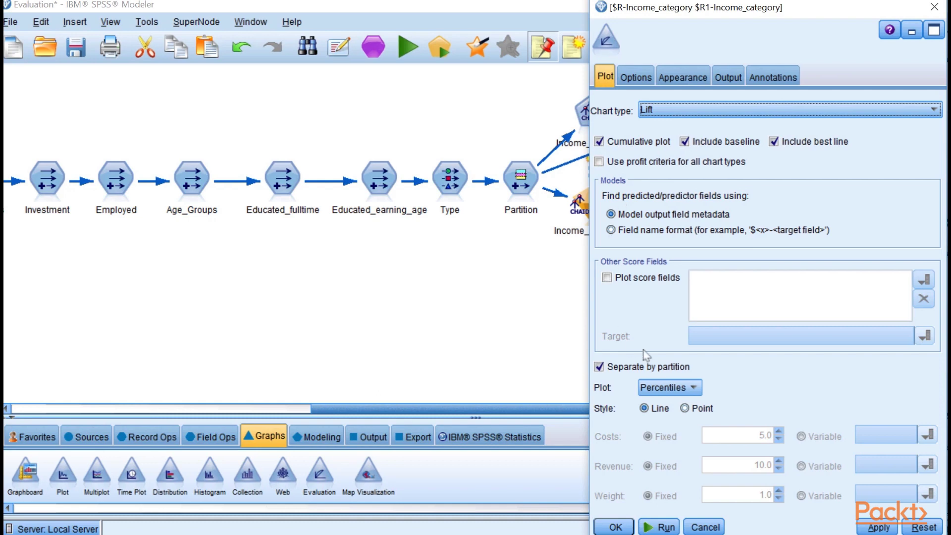
# Step: Run the Lift evaluation, read the training partition's lift at the 20th and 40th percentiles in the enlarged chart, and close it
pyautogui.click(659, 526)
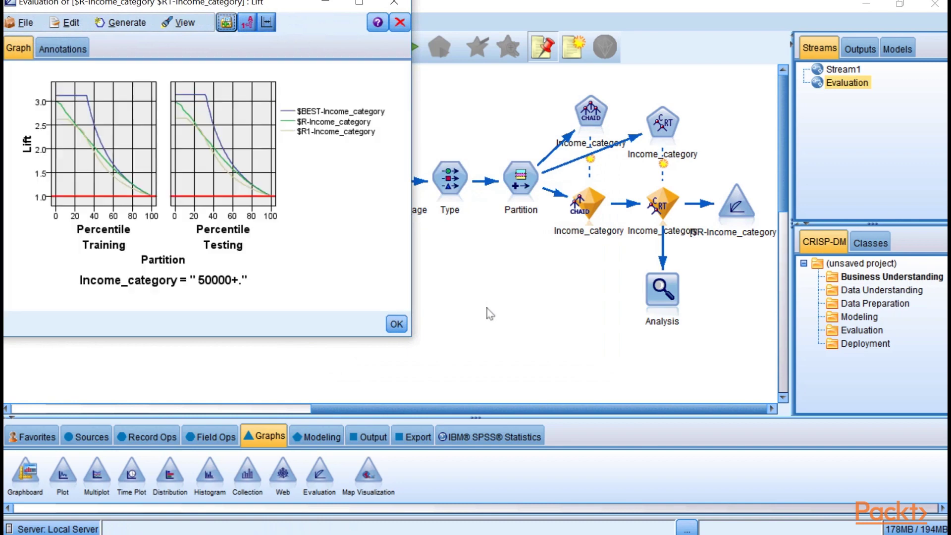
pyautogui.click(359, 3)
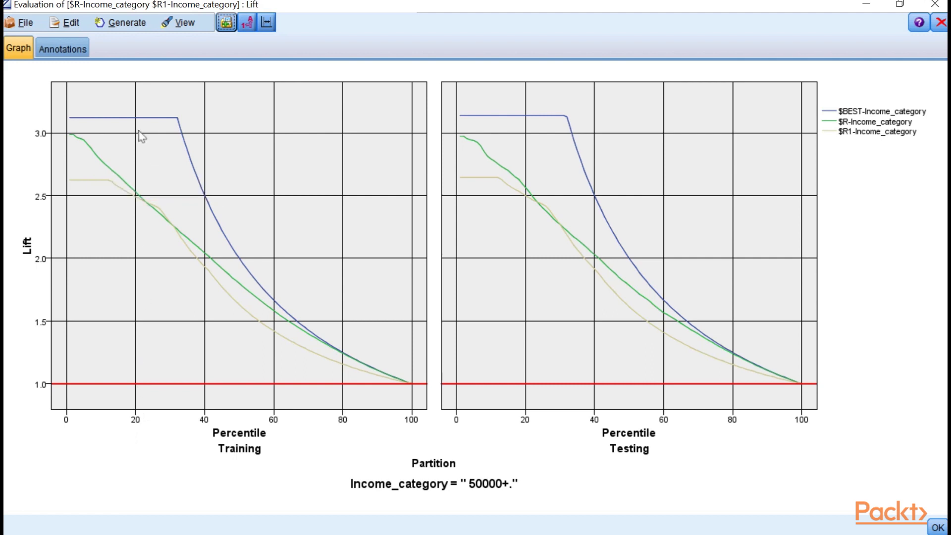
pyautogui.moveTo(138, 124)
pyautogui.moveTo(138, 199)
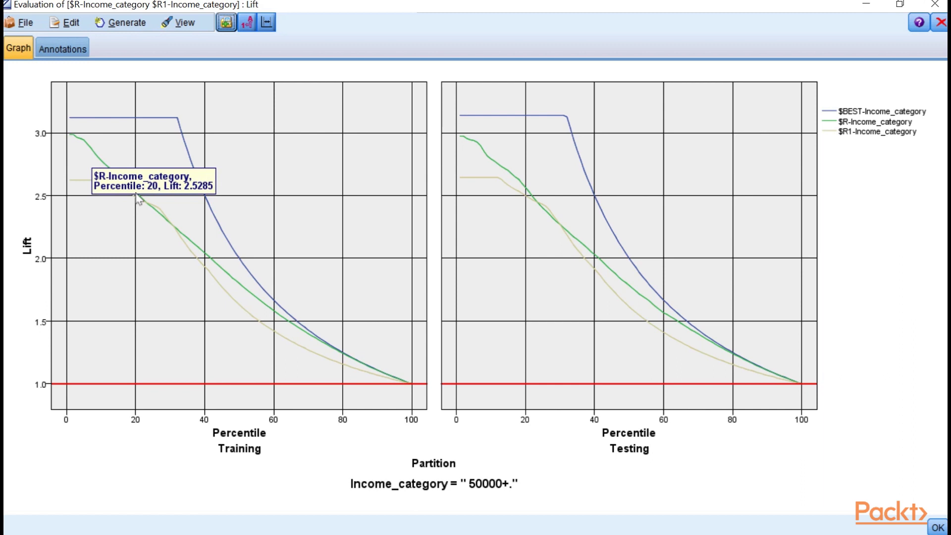
pyautogui.moveTo(204, 255)
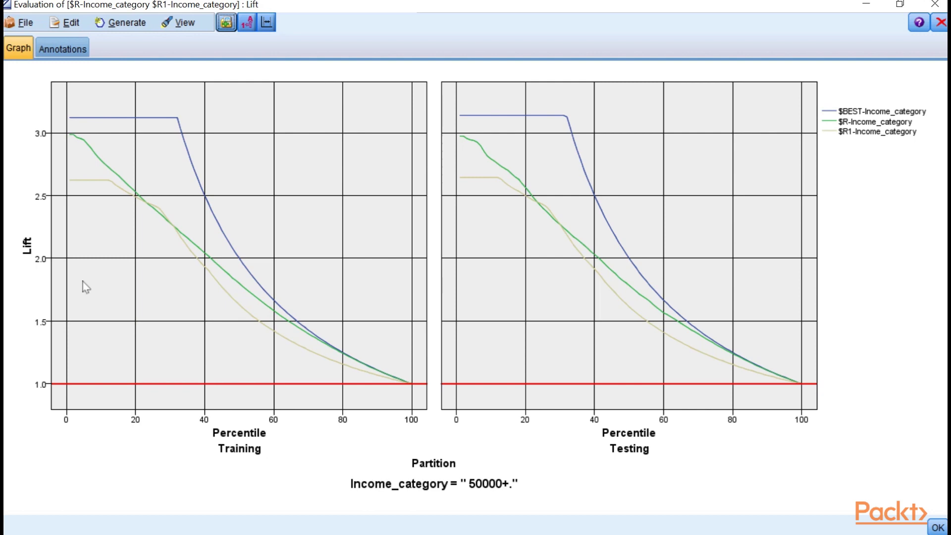
pyautogui.click(934, 4)
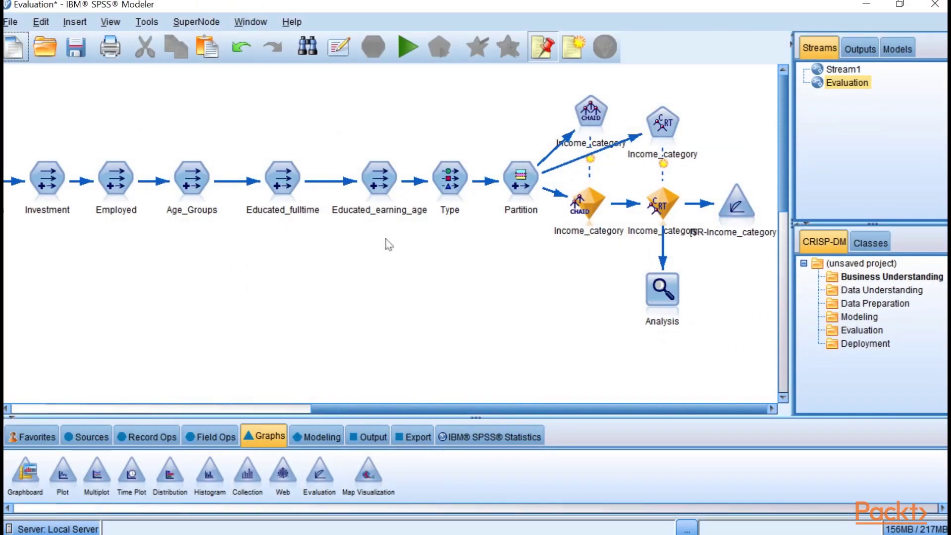